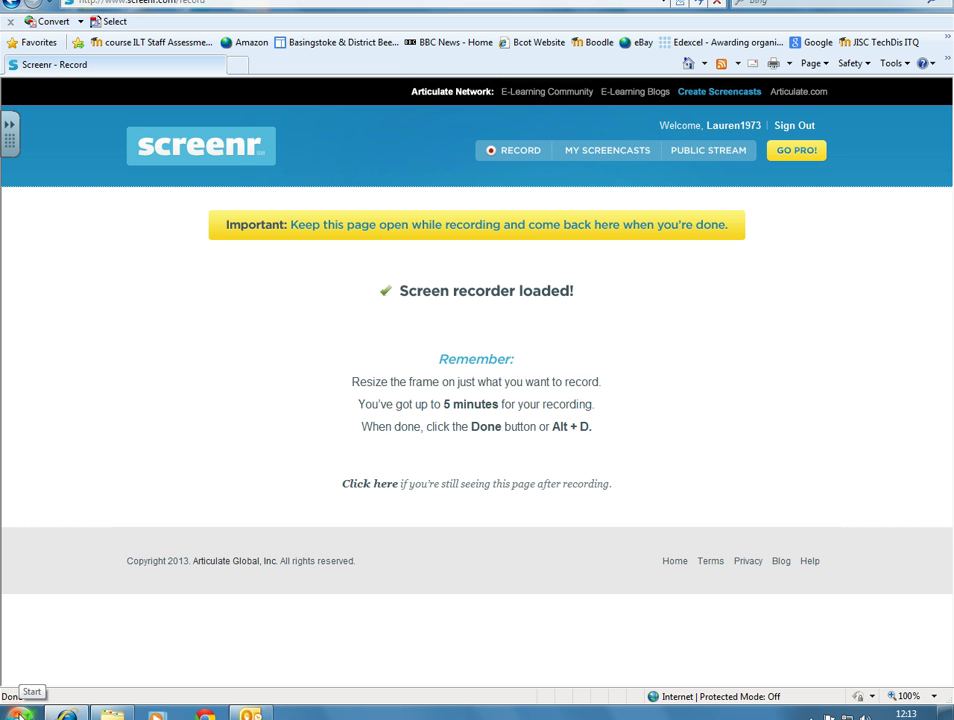
Open Sound Recorder and record a voice clip about 7 seconds long
click(20, 714)
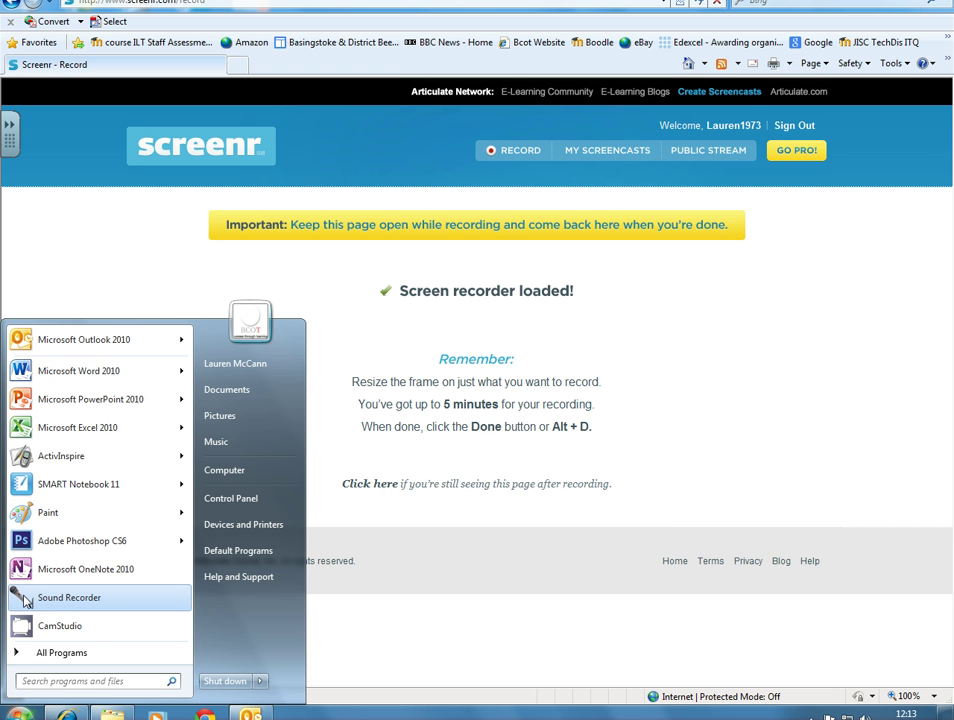
click(26, 681)
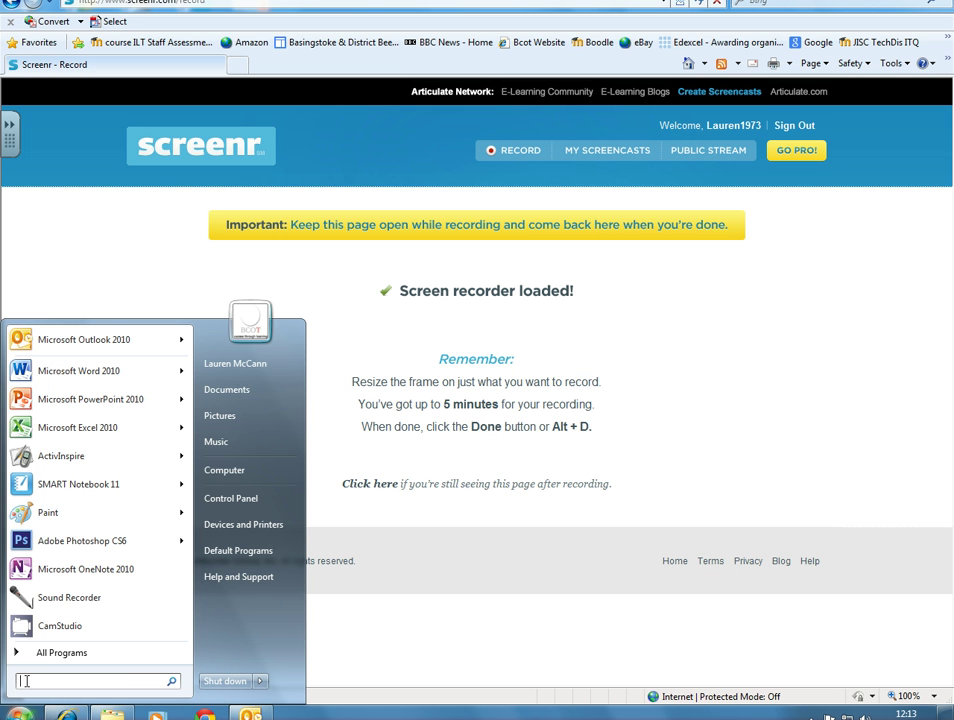
click(56, 600)
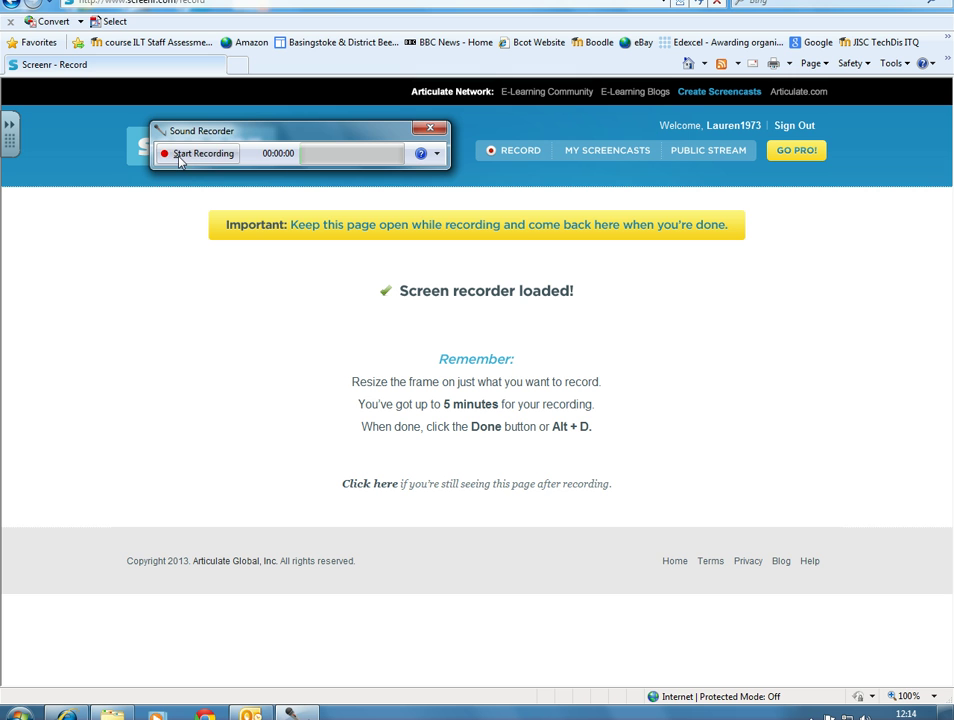
click(180, 156)
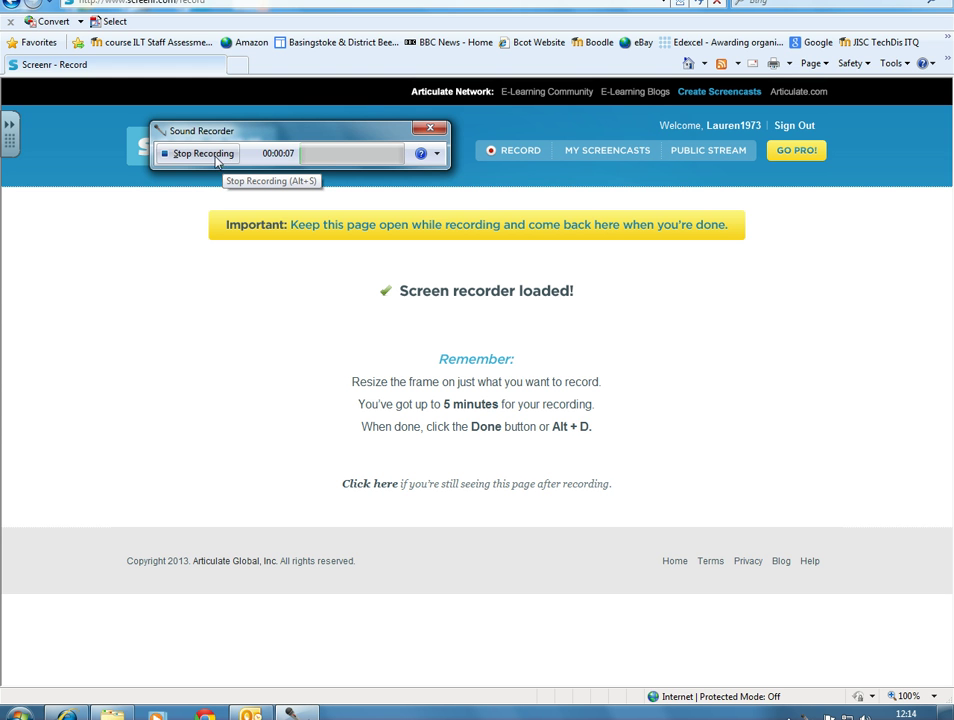
click(213, 160)
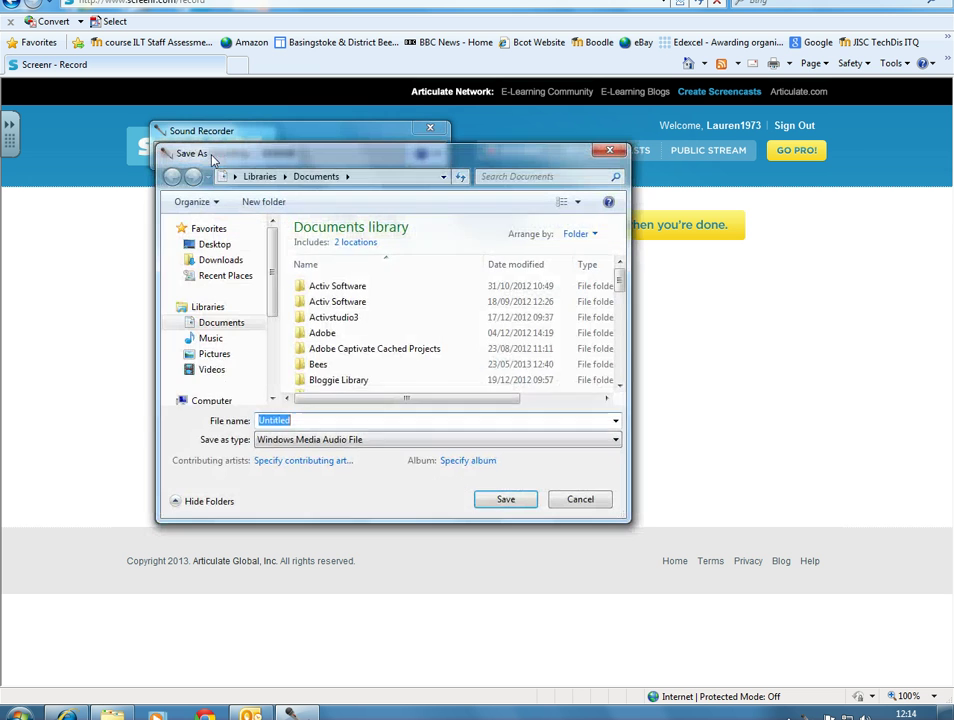
Save the recording to the Desktop as "Test sound" in Windows Media Audio format and close Sound Recorder
click(223, 138)
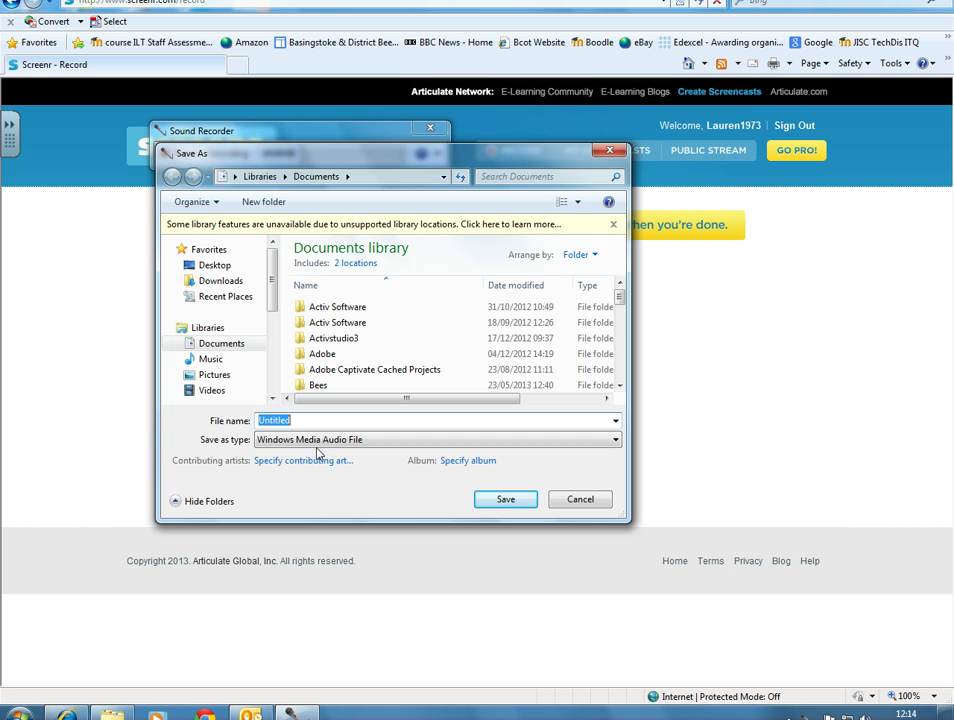
text(Test sound)
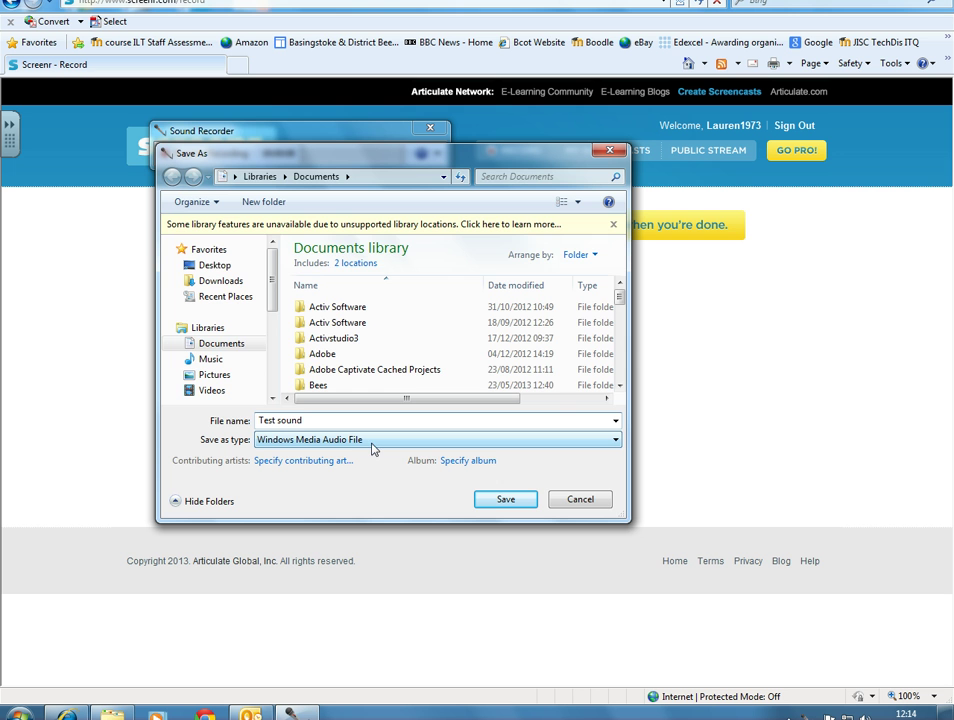
click(222, 267)
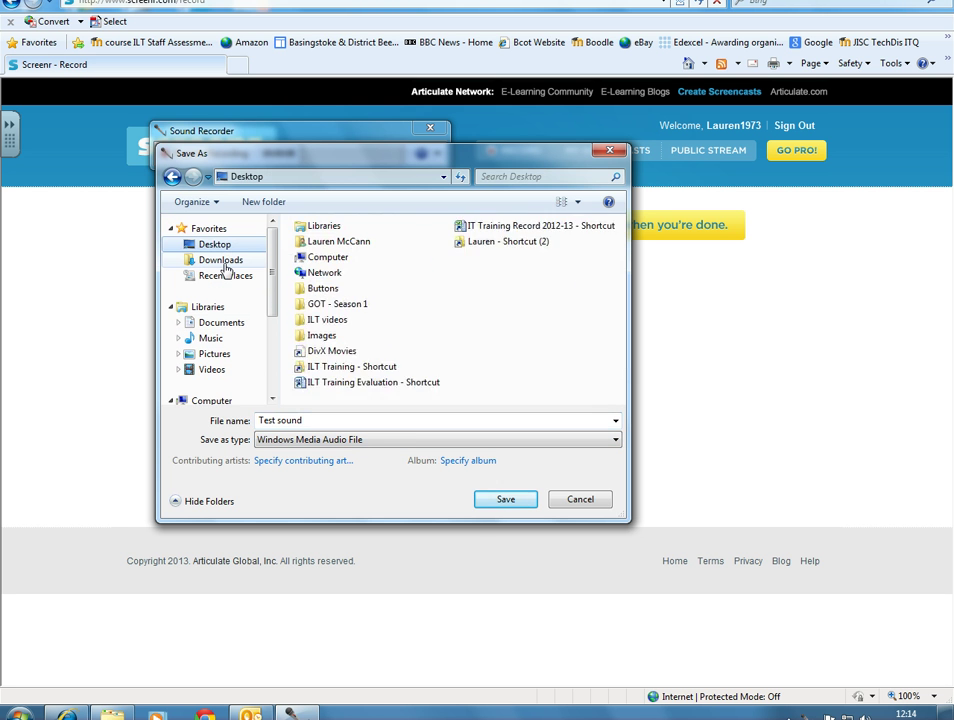
click(507, 499)
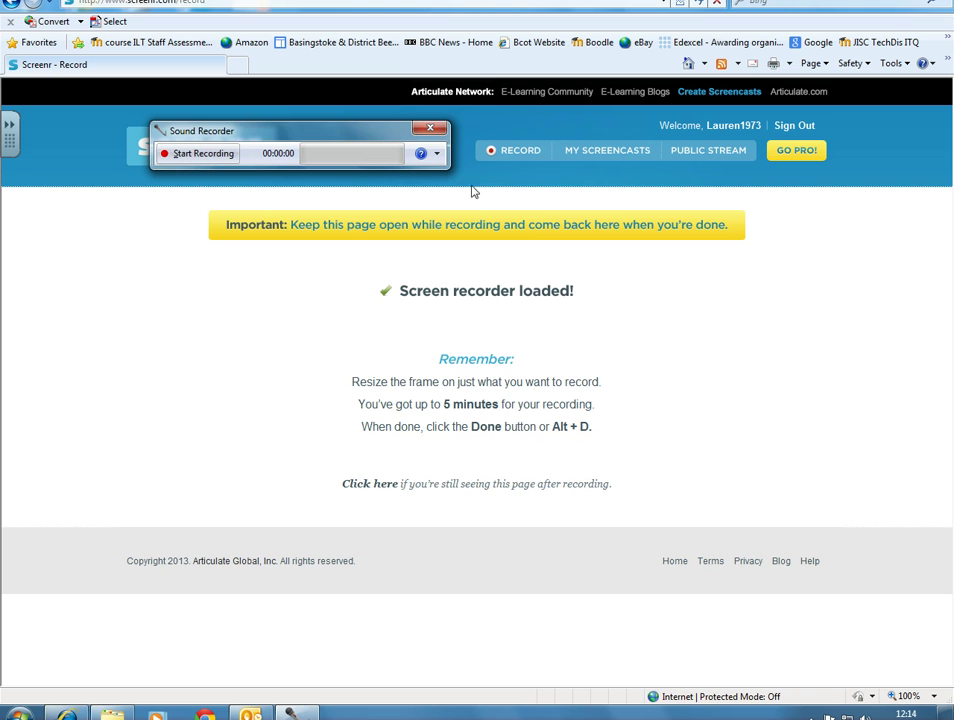
click(431, 128)
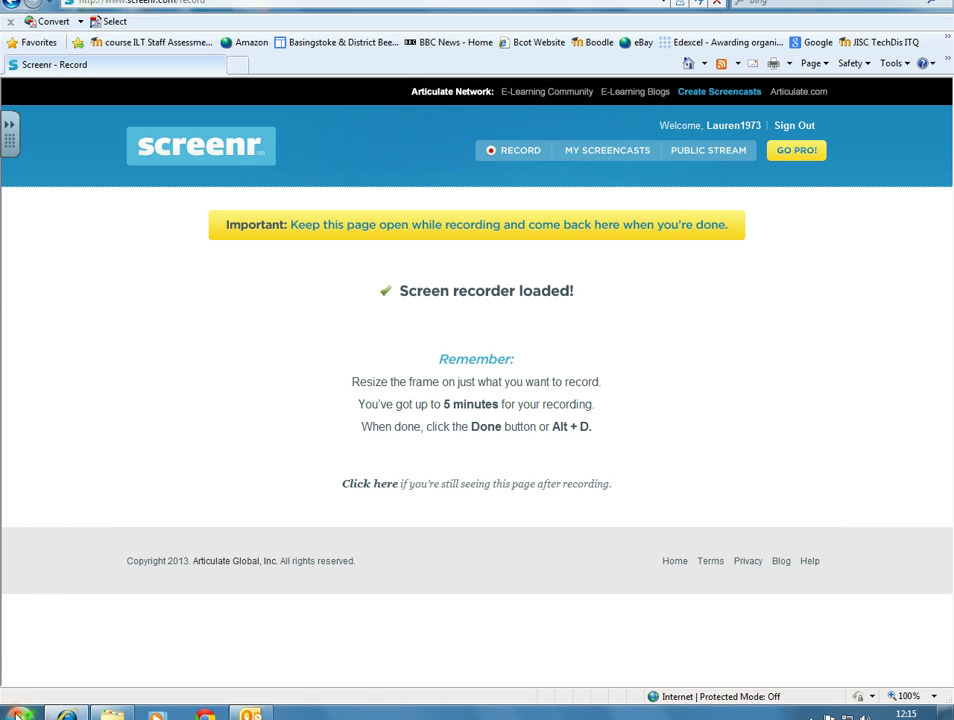
Open Microsoft Word 2010 and add a comment reading "ghfgjsfgjfg" to the blank document
key(super)
click(72, 376)
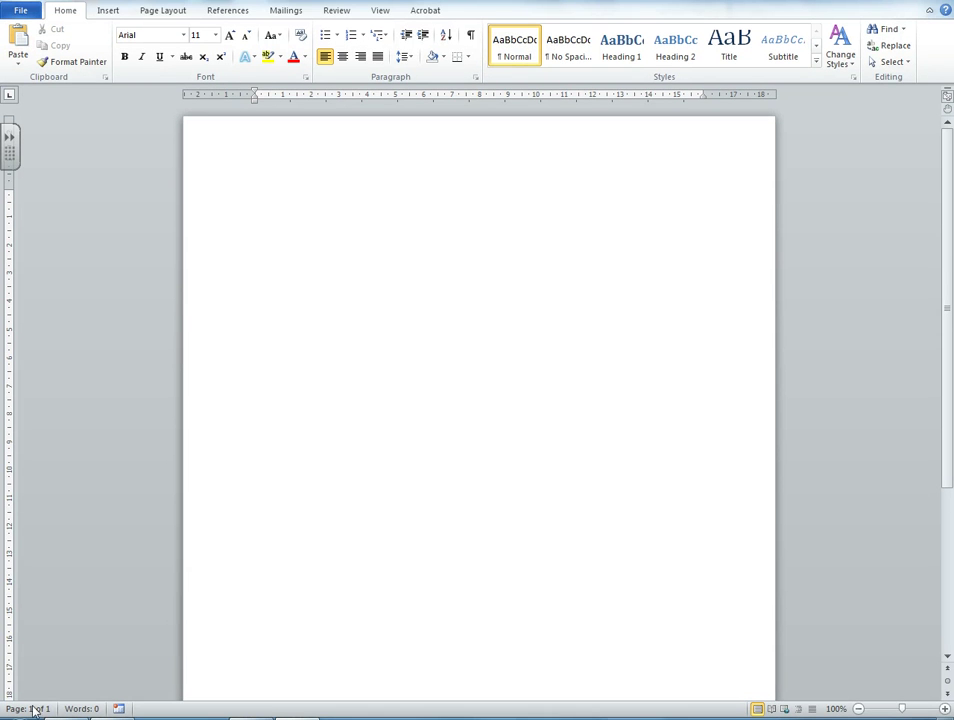
click(336, 12)
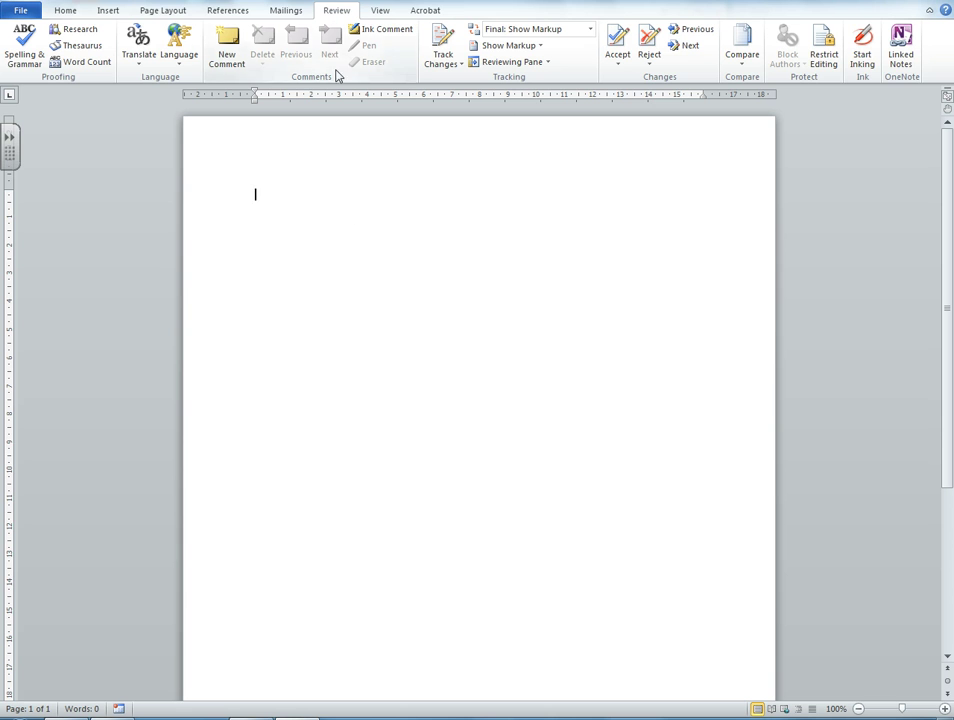
click(229, 47)
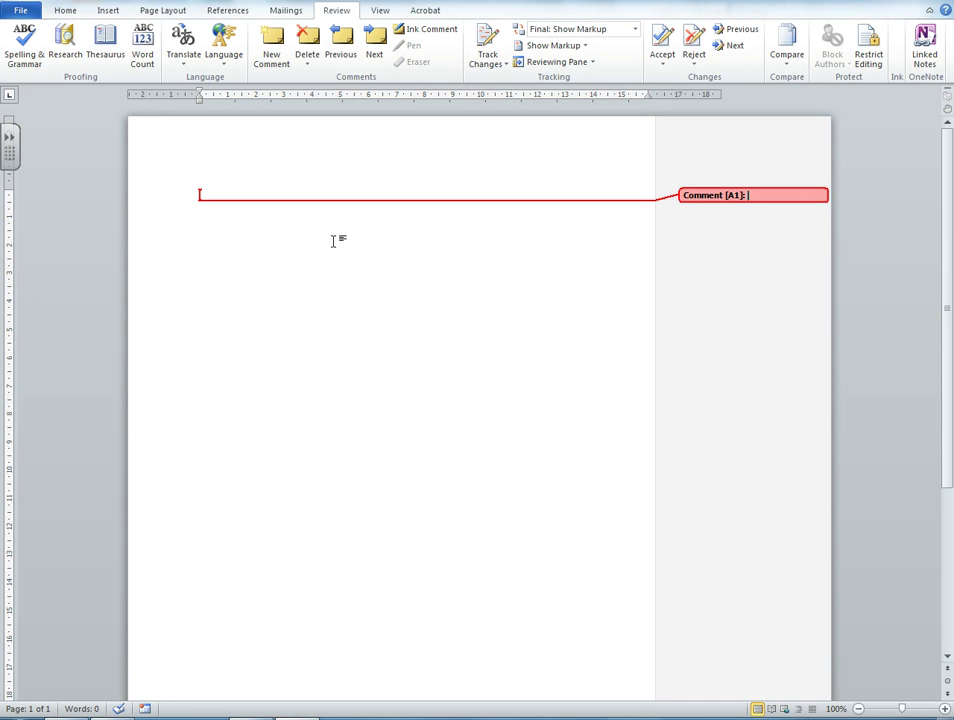
text(ghfgjsfgjfg)
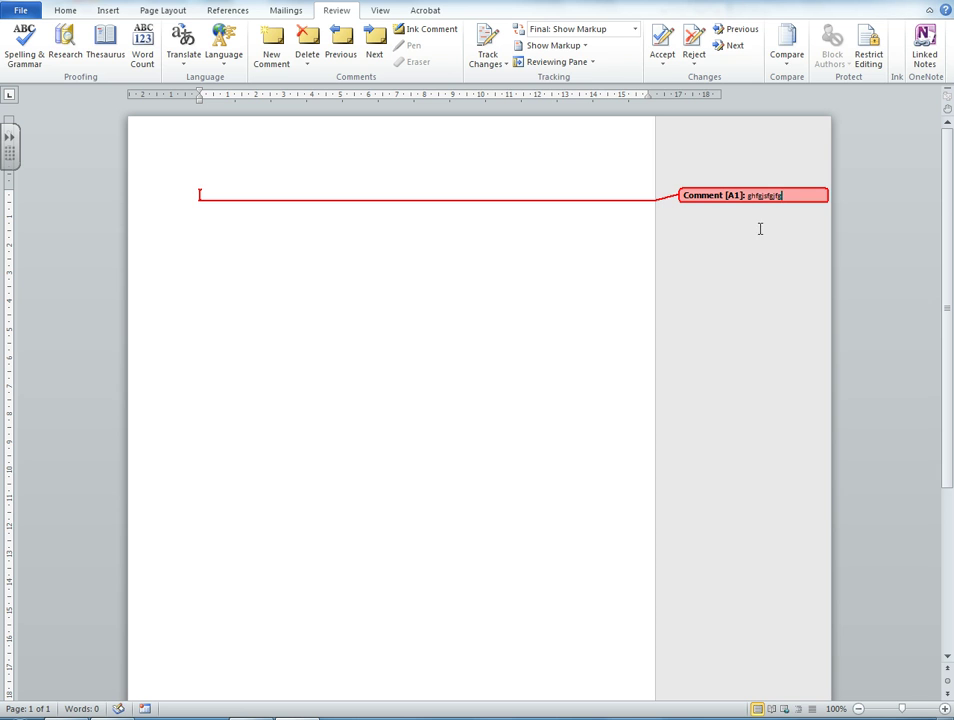
Add a second comment reading "fghfgjsfg" to the document
click(726, 268)
key(ctrl+alt+m)
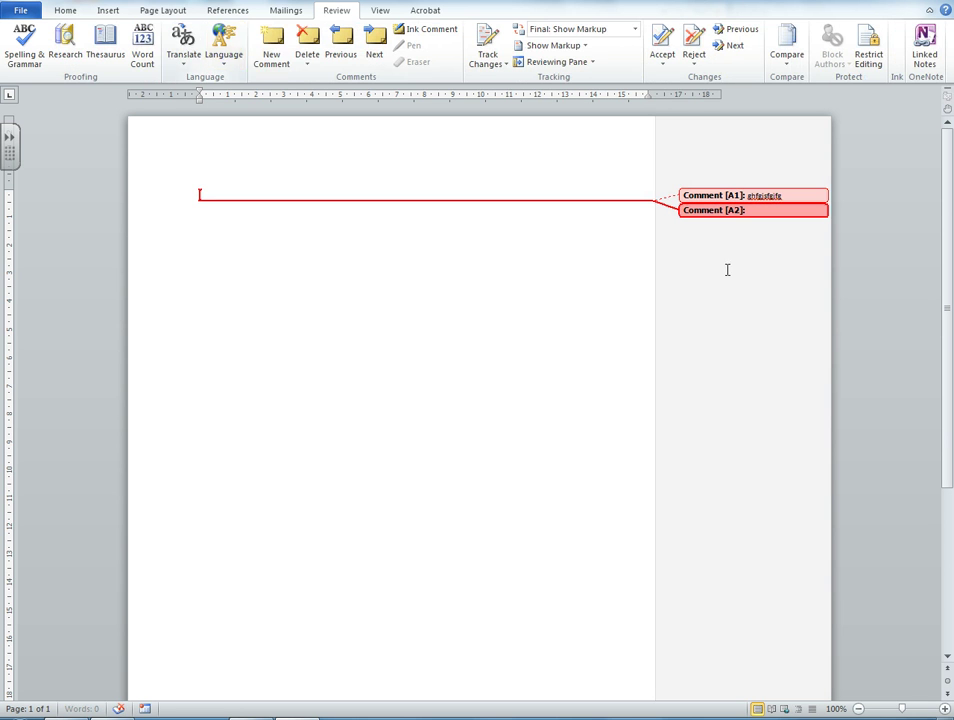
text(fghfgjsfg)
Add a third comment and choose the Test sound file from the Desktop as the object to insert in it
click(270, 45)
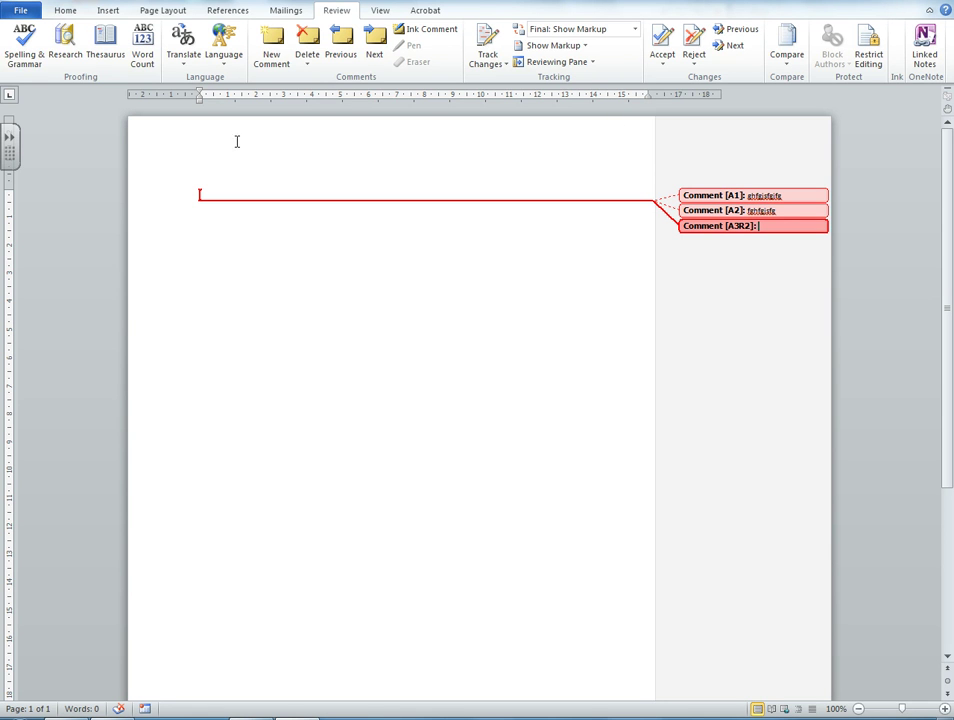
click(108, 11)
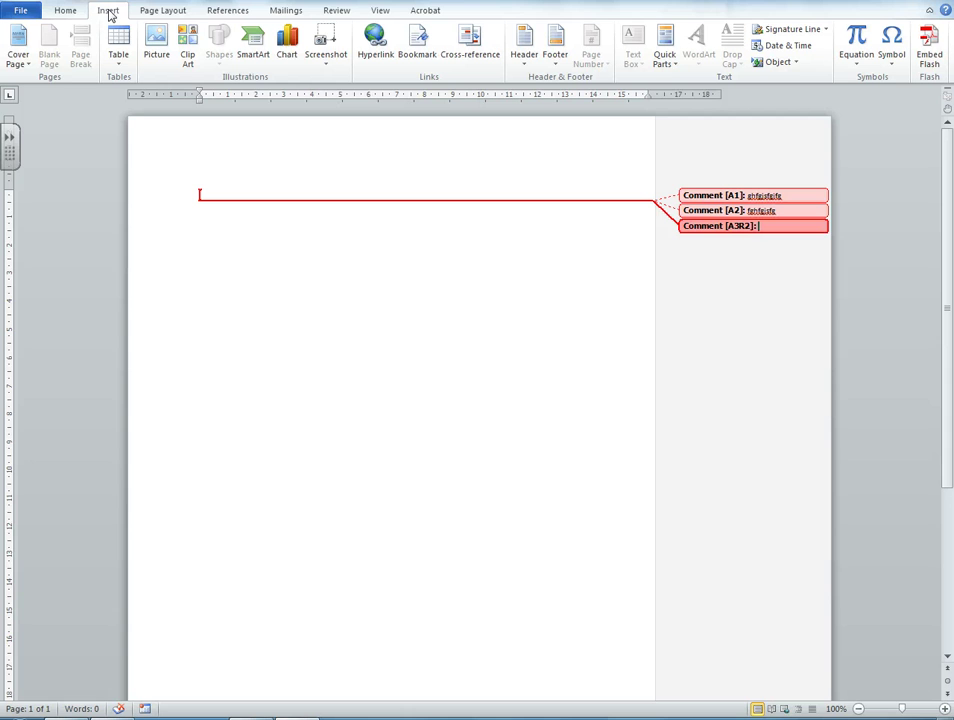
click(797, 63)
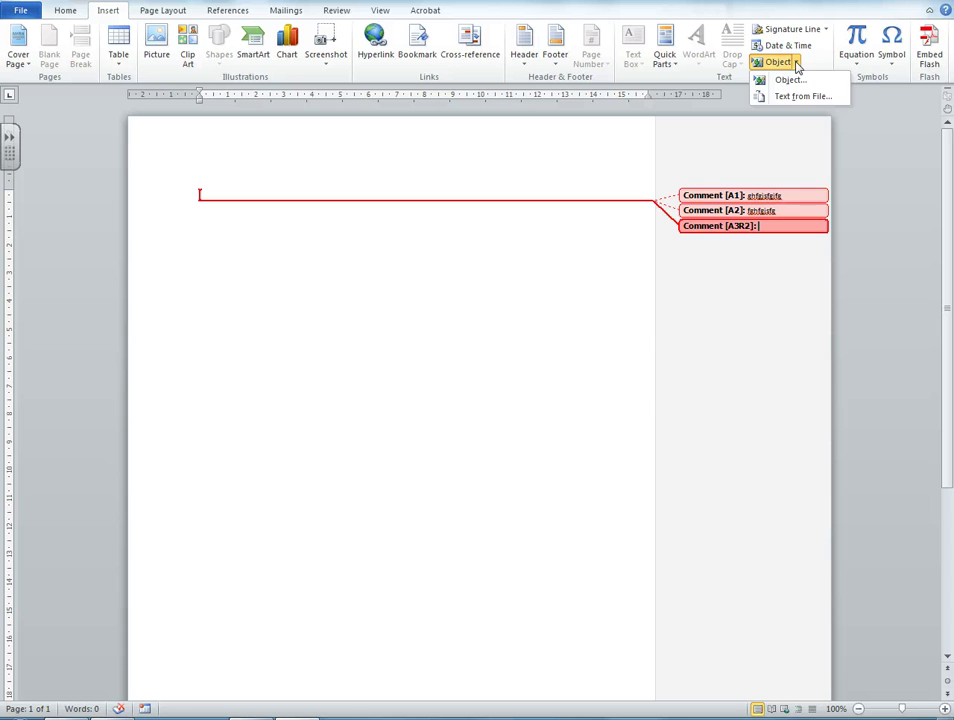
click(790, 80)
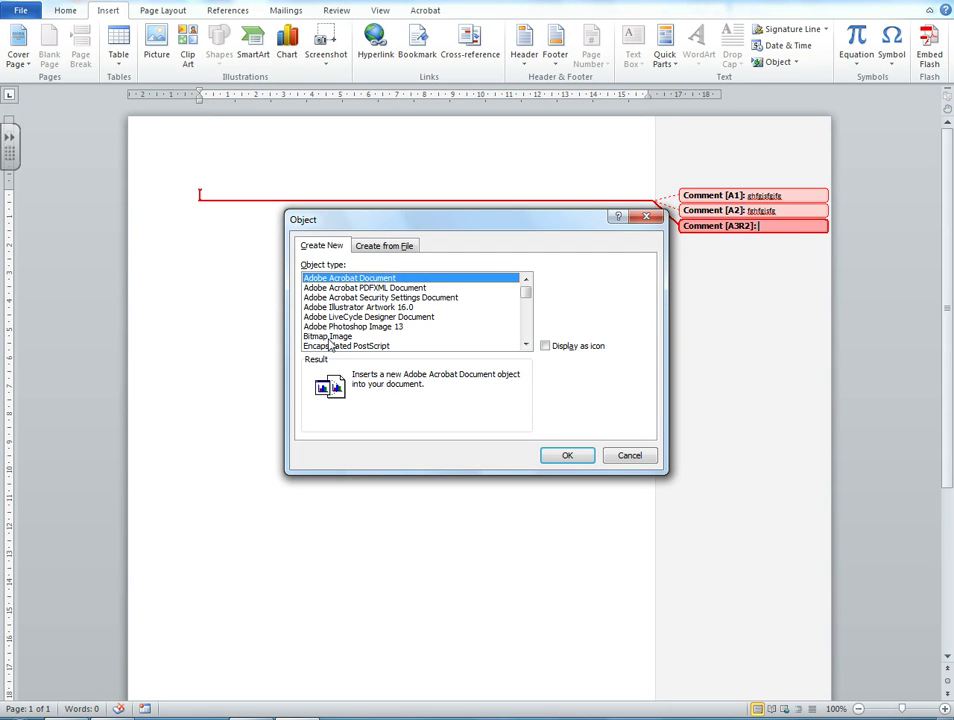
click(383, 248)
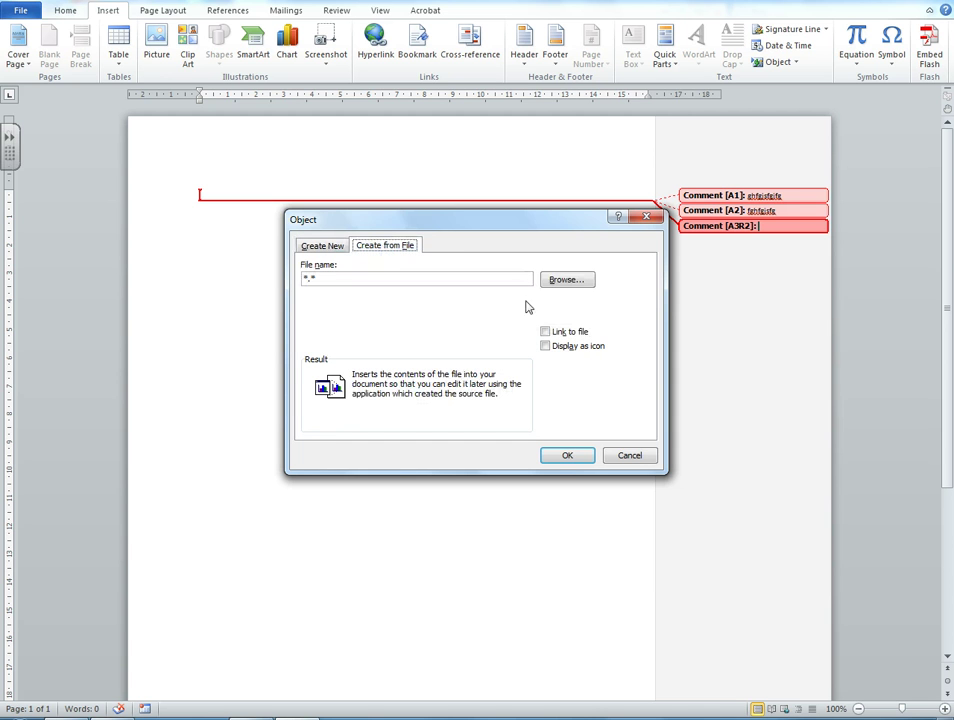
click(558, 283)
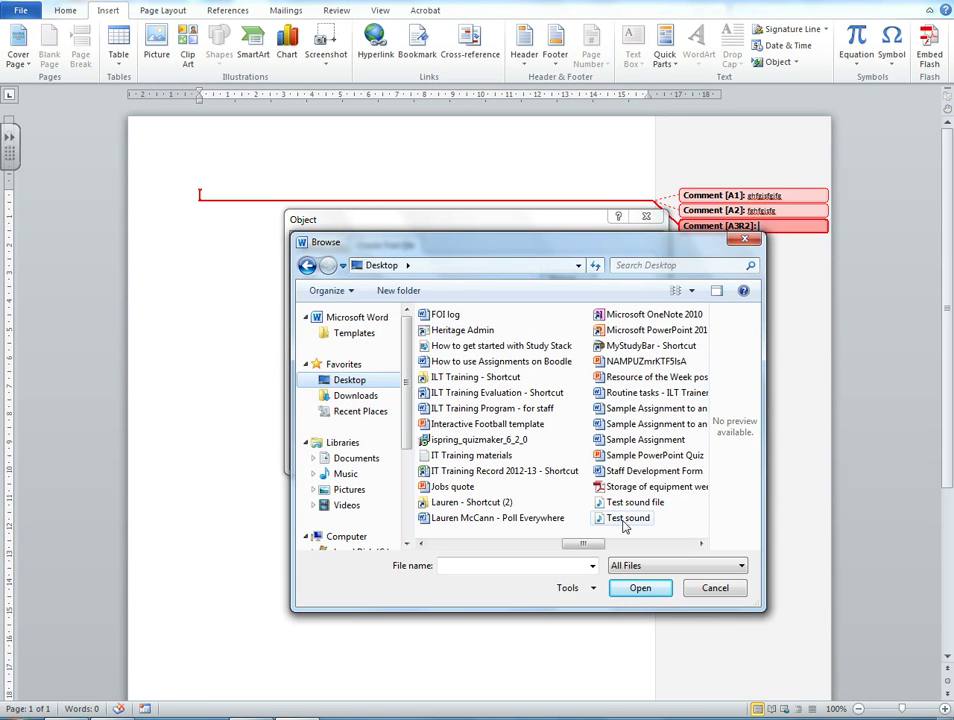
click(628, 518)
click(640, 588)
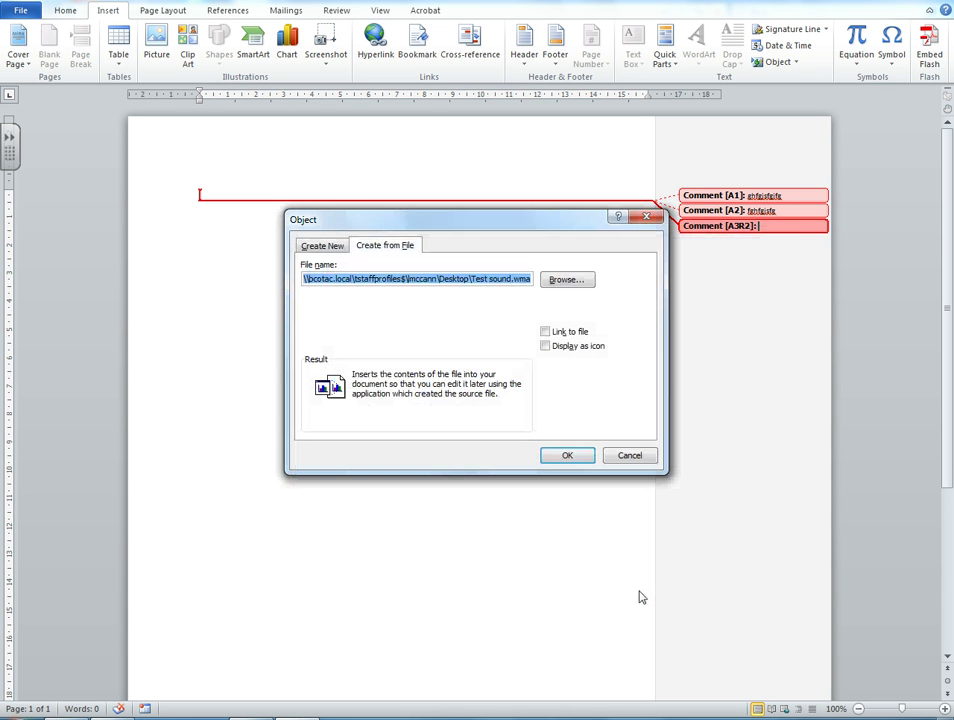
Insert the sound file into the comment, linked to its source file and displayed as an icon
click(545, 332)
click(545, 346)
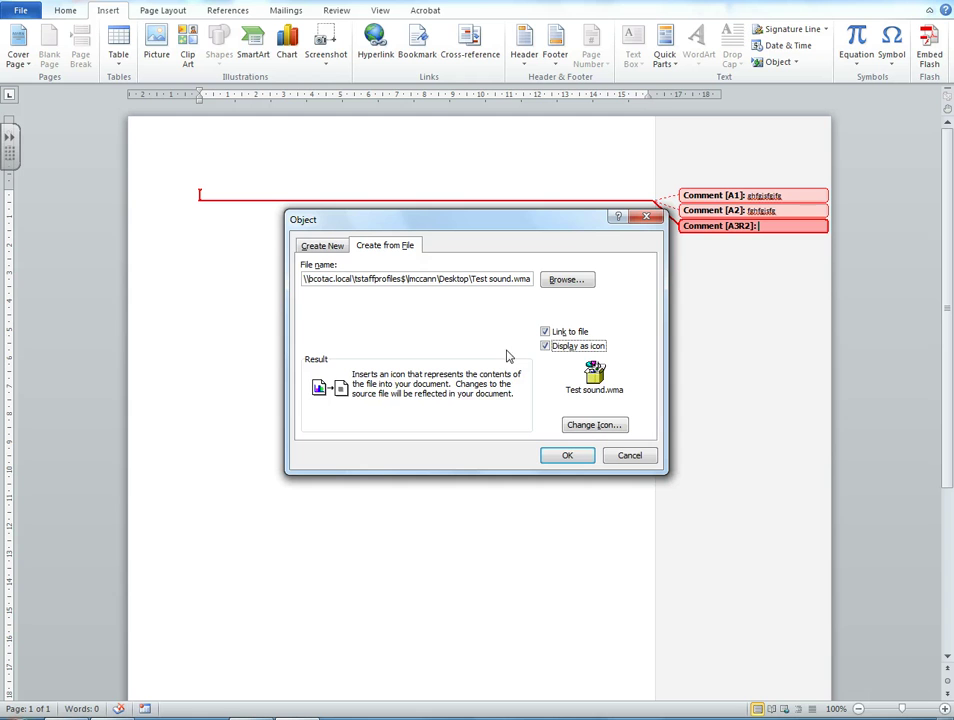
click(567, 457)
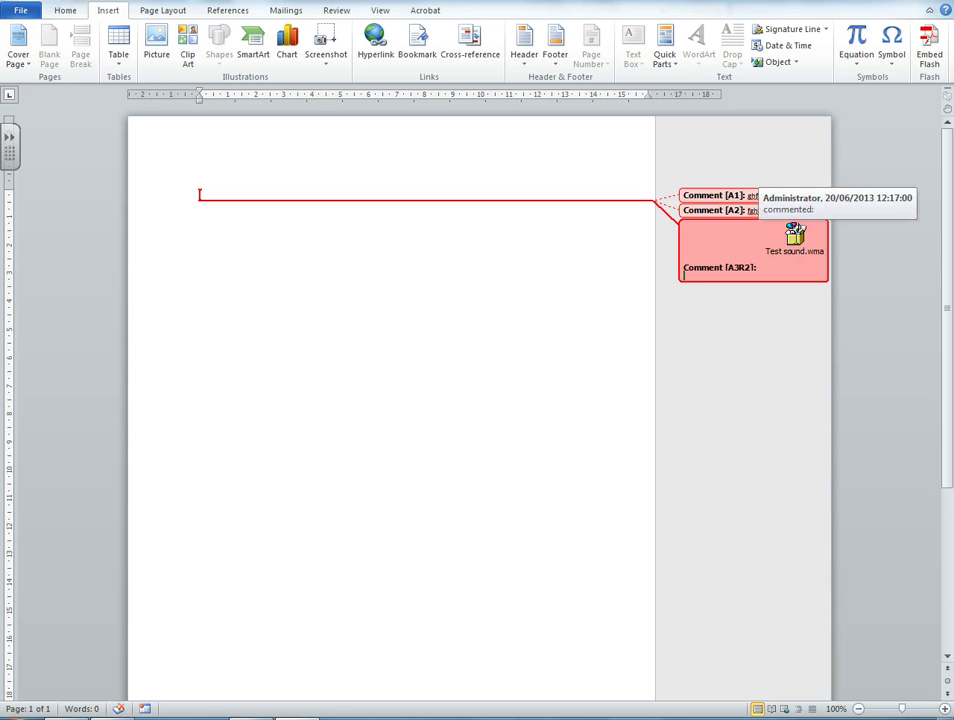
Play the Test sound.wma object from the third comment, stop playback, and return to the sound icon in the document
double_click(795, 233)
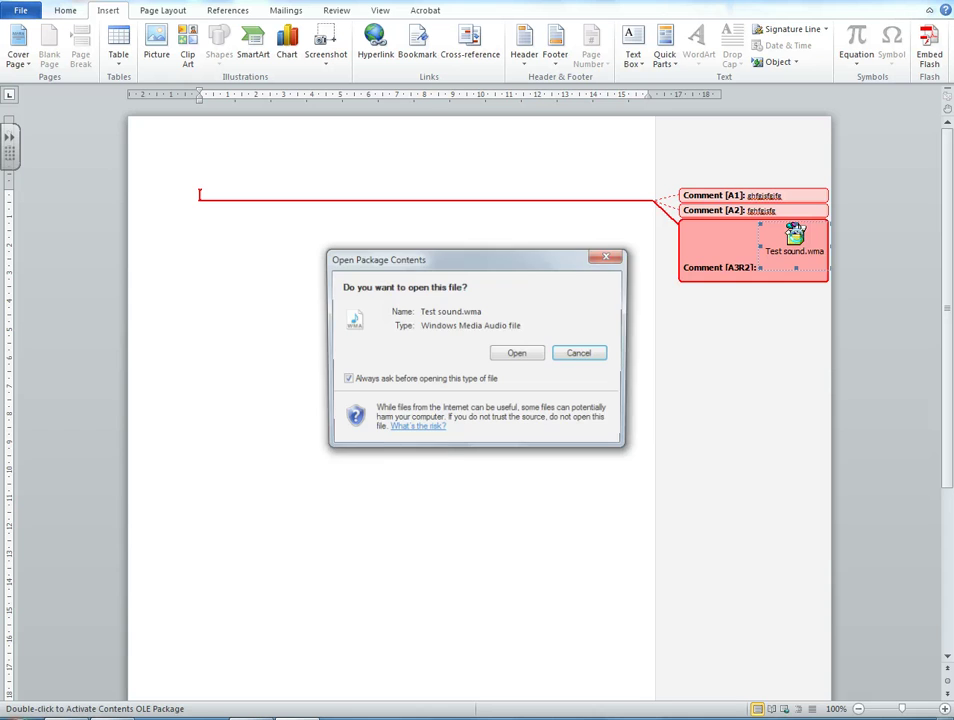
key(Return)
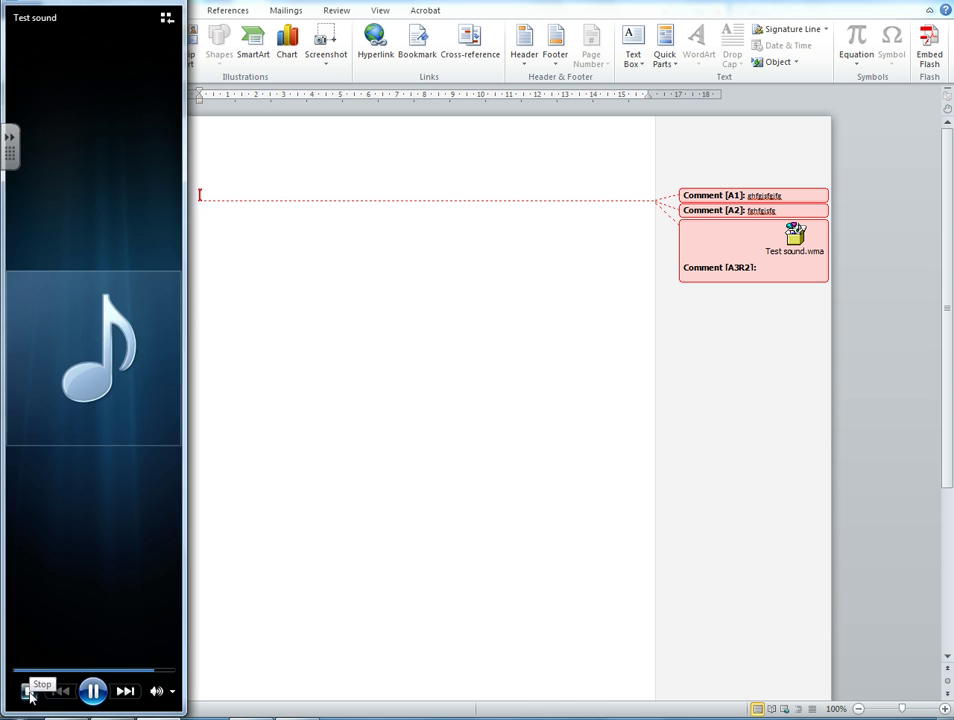
click(29, 692)
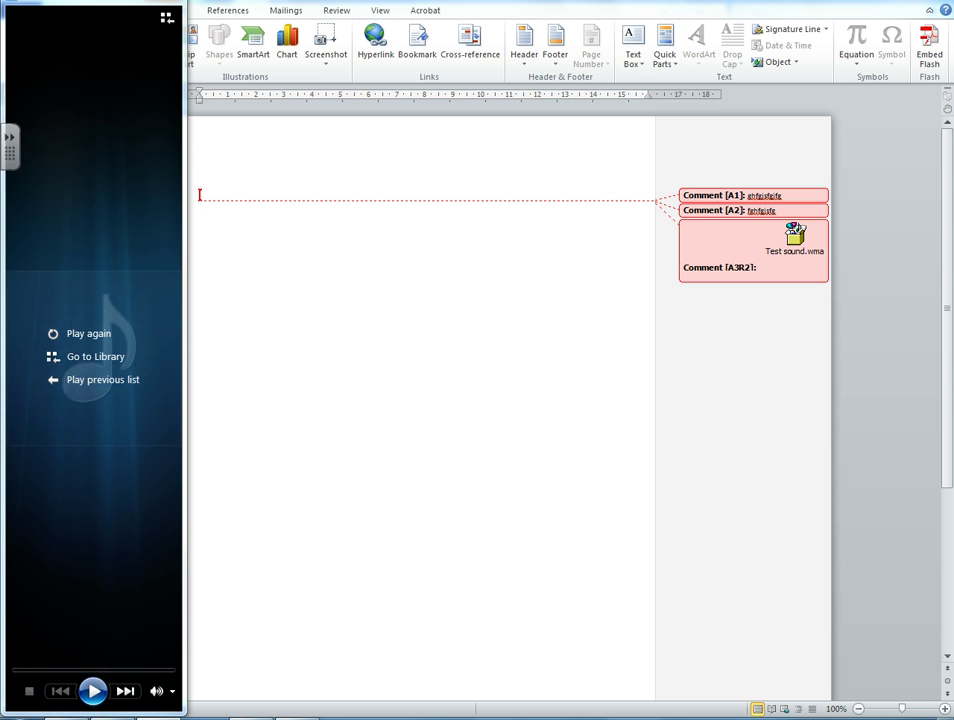
click(543, 287)
click(795, 248)
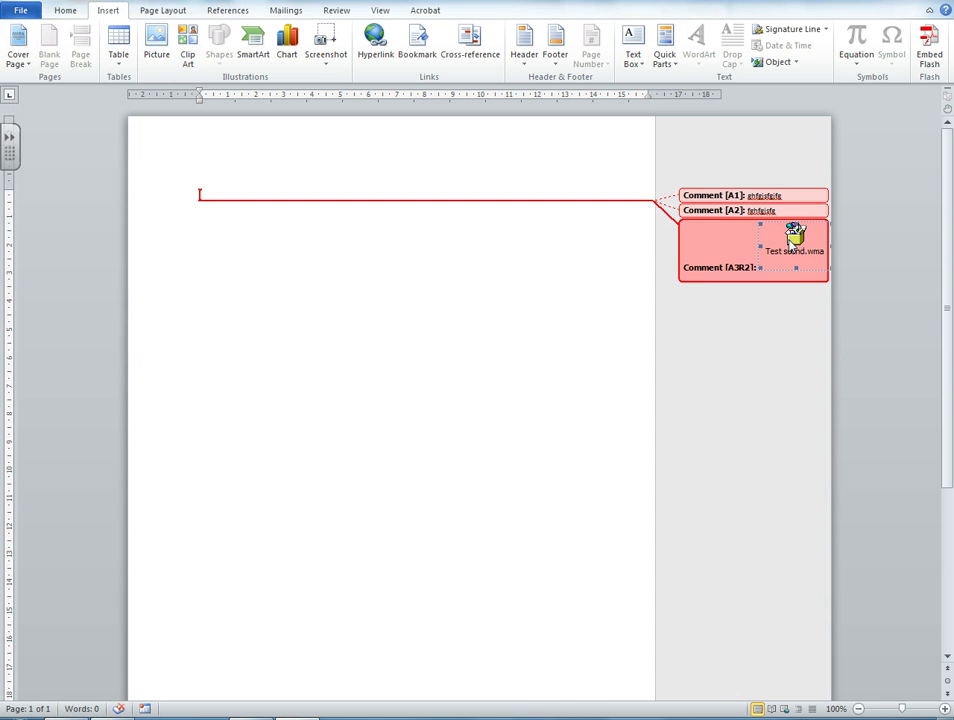